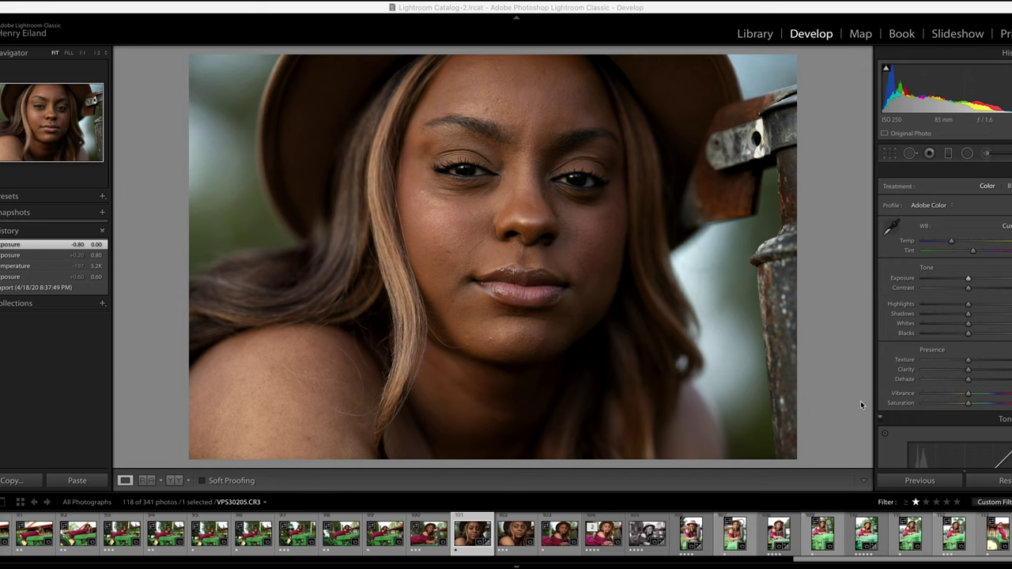
# Step: Brighten the hat portrait by setting Exposure to +0.70 in the Basic panel
pyautogui.moveTo(969, 281); pyautogui.dragTo(974, 281)
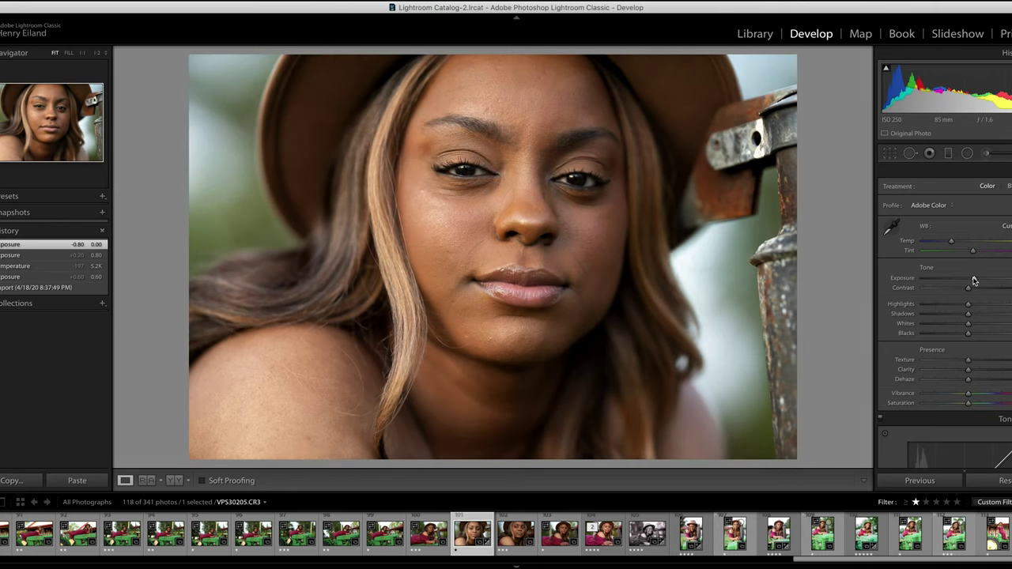
pyautogui.moveTo(975, 281); pyautogui.dragTo(975, 281)
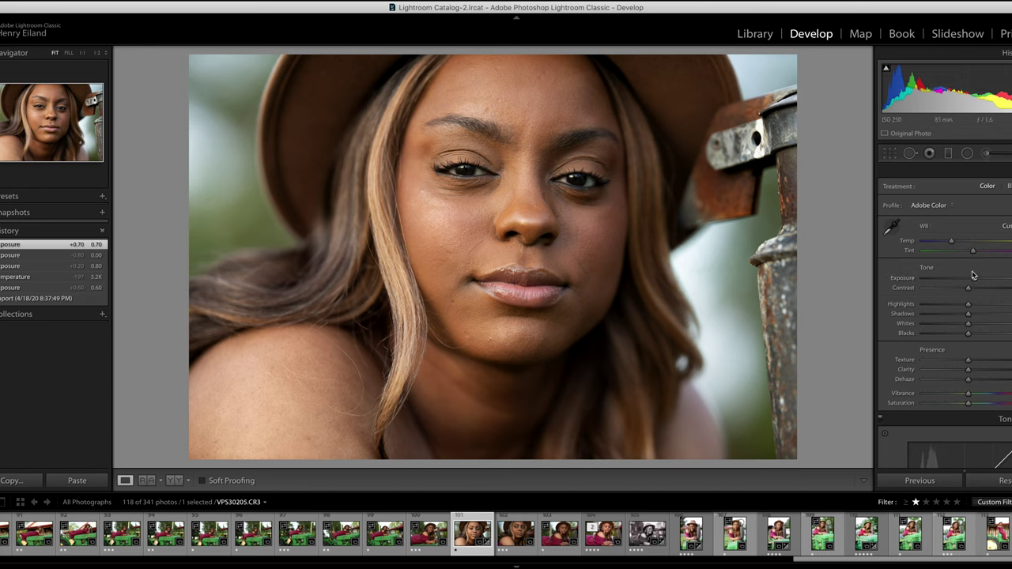
# Step: Send the portrait from the filmstrip to Edit in Adobe Photoshop 2020
pyautogui.rightClick(469, 542)
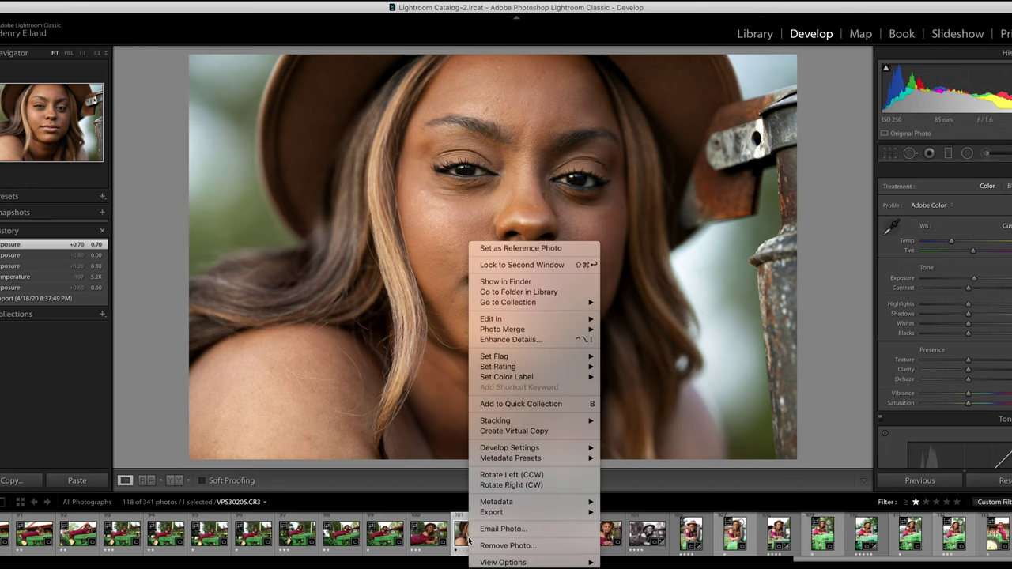
pyautogui.moveTo(485, 324)
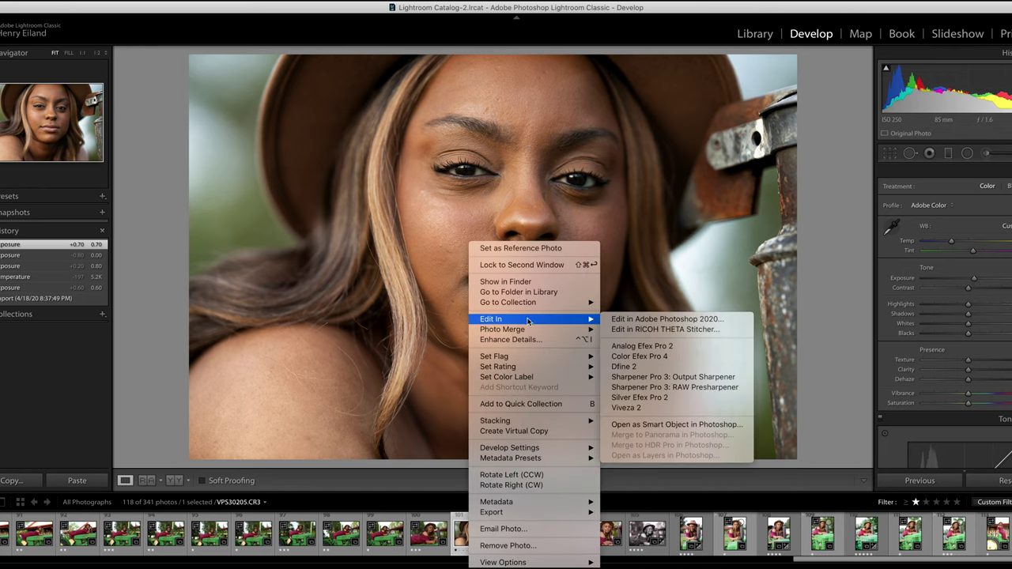
pyautogui.click(630, 320)
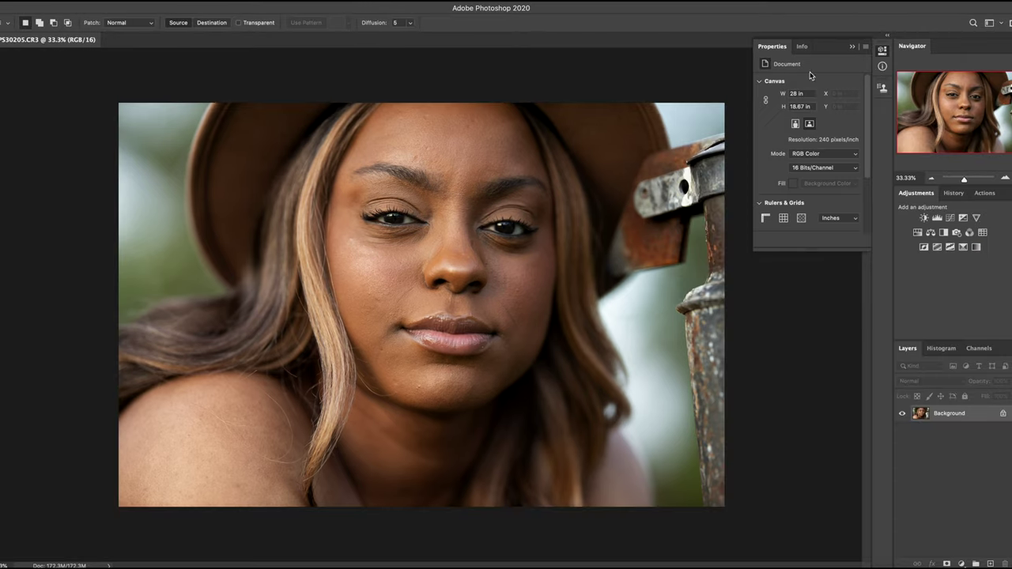
# Step: Collapse the Properties panel and duplicate the Background layer into 'Background copy'
pyautogui.click(852, 48)
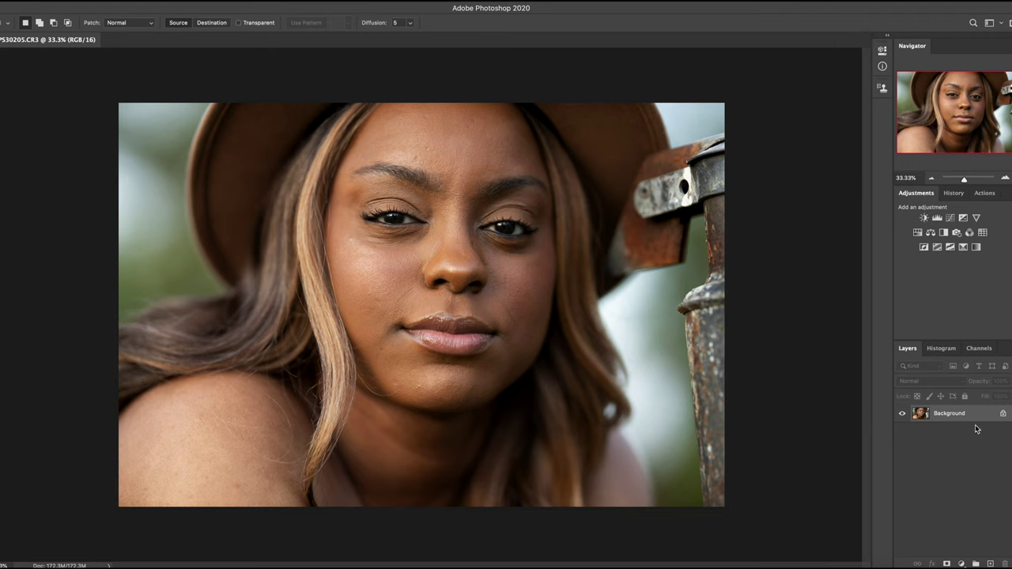
pyautogui.moveTo(981, 415); pyautogui.dragTo(990, 563)
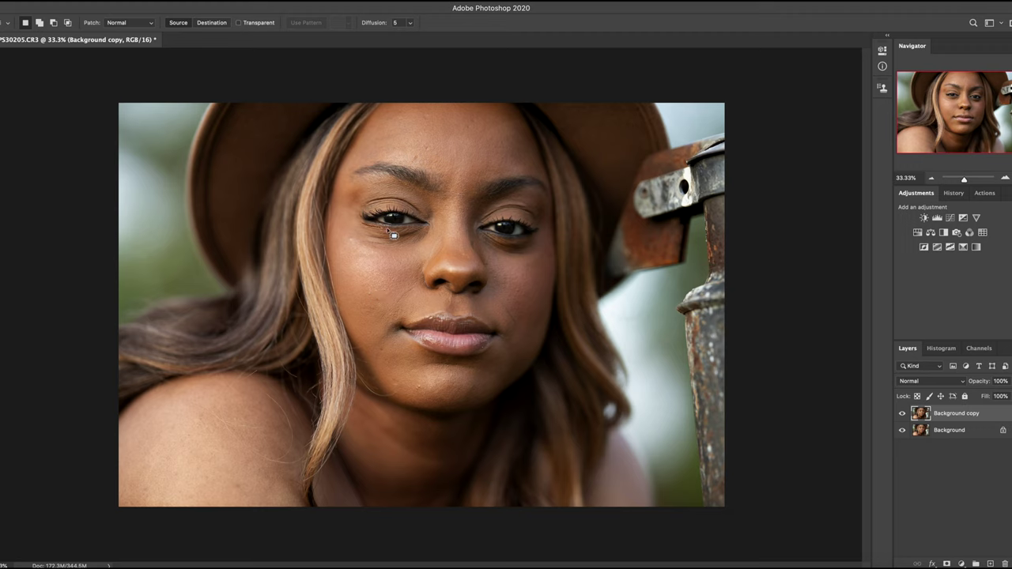
# Step: Patch the bags under the left and right eyes with smoother skin from below
pyautogui.moveTo(411, 235)
pyautogui.mouseDown()
pyautogui.moveTo(435, 232)
pyautogui.moveTo(403, 249)
pyautogui.moveTo(368, 242)
pyautogui.moveTo(357, 226)
pyautogui.moveTo(390, 247)
pyautogui.moveTo(377, 263)
pyautogui.mouseUp()
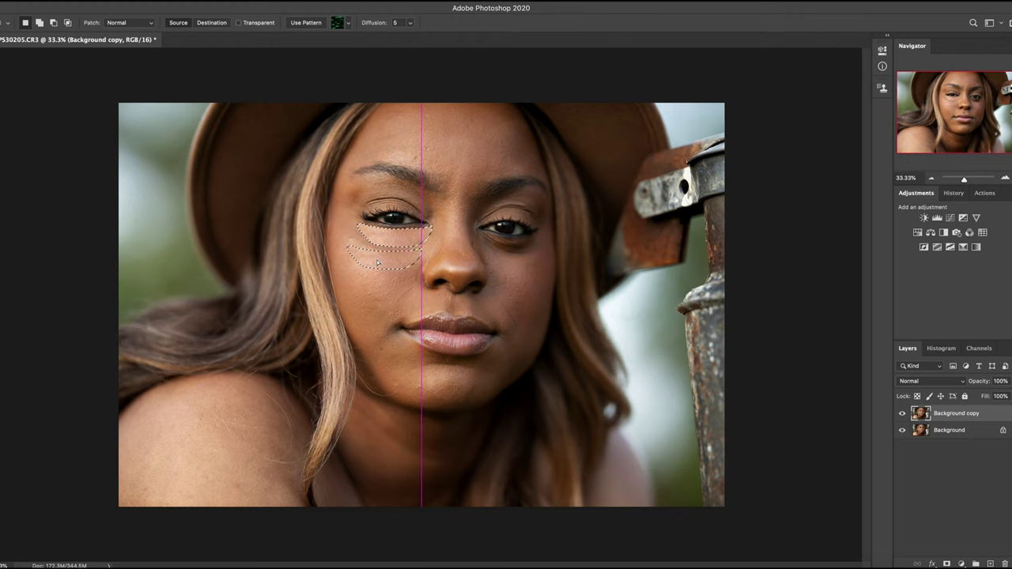
pyautogui.moveTo(377, 264); pyautogui.dragTo(378, 261)
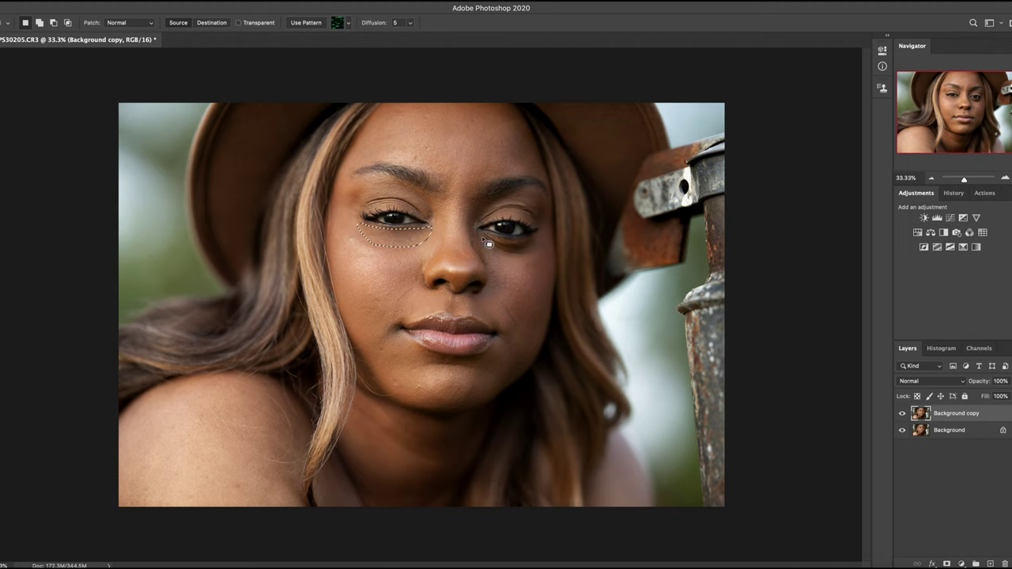
pyautogui.moveTo(480, 235); pyautogui.dragTo(545, 246)
pyautogui.moveTo(517, 261); pyautogui.dragTo(527, 274)
pyautogui.hotkey('ctrl', 'd')
# Step: Patch the smaller leftover spots under the right eye
pyautogui.moveTo(492, 246)
pyautogui.mouseDown()
pyautogui.moveTo(537, 264)
pyautogui.moveTo(541, 255)
pyautogui.mouseUp()
pyautogui.click(486, 263)
pyautogui.moveTo(487, 250)
pyautogui.mouseDown()
pyautogui.moveTo(500, 261)
pyautogui.moveTo(489, 252)
pyautogui.moveTo(506, 248)
pyautogui.mouseUp()
pyautogui.click(518, 255)
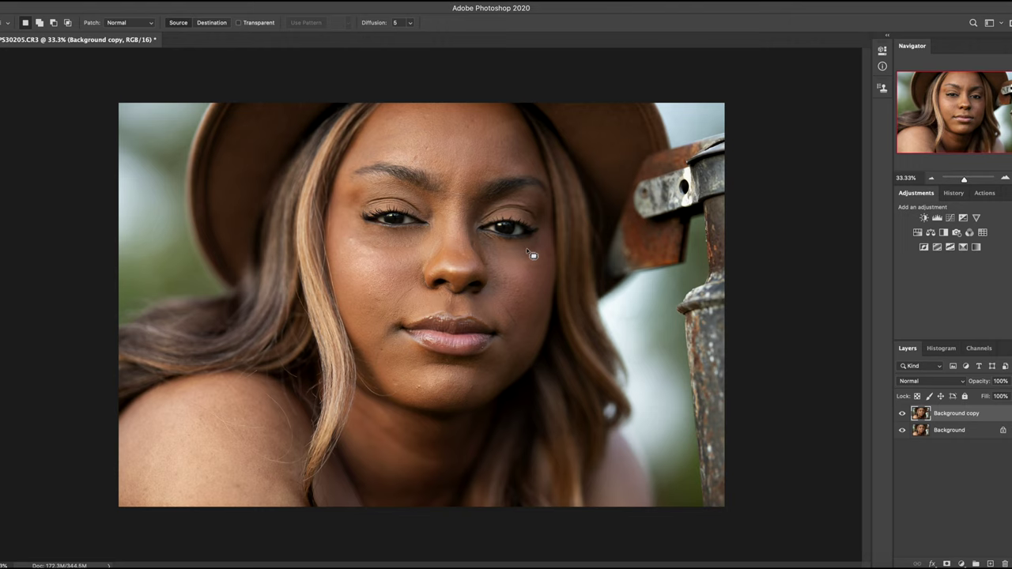
pyautogui.moveTo(538, 255)
pyautogui.mouseDown()
pyautogui.moveTo(501, 254)
pyautogui.moveTo(528, 263)
pyautogui.mouseUp()
pyautogui.click(512, 255)
pyautogui.hotkey('ctrl', 'd')
# Step: Touch up under the left eye and the shadow beside the right eye, then compare against the original
pyautogui.moveTo(371, 241)
pyautogui.mouseDown()
pyautogui.moveTo(400, 253)
pyautogui.moveTo(369, 241)
pyautogui.mouseUp()
pyautogui.hotkey('ctrl', 'd')
pyautogui.moveTo(369, 242)
pyautogui.mouseDown()
pyautogui.moveTo(395, 260)
pyautogui.moveTo(384, 237)
pyautogui.mouseUp()
pyautogui.hotkey('ctrl', 'd')
pyautogui.moveTo(541, 246)
pyautogui.mouseDown()
pyautogui.moveTo(525, 253)
pyautogui.moveTo(538, 251)
pyautogui.mouseUp()
pyautogui.hotkey('ctrl', 'd')
pyautogui.moveTo(523, 255); pyautogui.dragTo(532, 260)
pyautogui.hotkey('ctrl', 'd')
pyautogui.click(903, 413)
pyautogui.click(903, 412)
# Step: Lower the Background copy's Fill and toggle its visibility to compare before and after
pyautogui.moveTo(1011, 412); pyautogui.dragTo(991, 412)
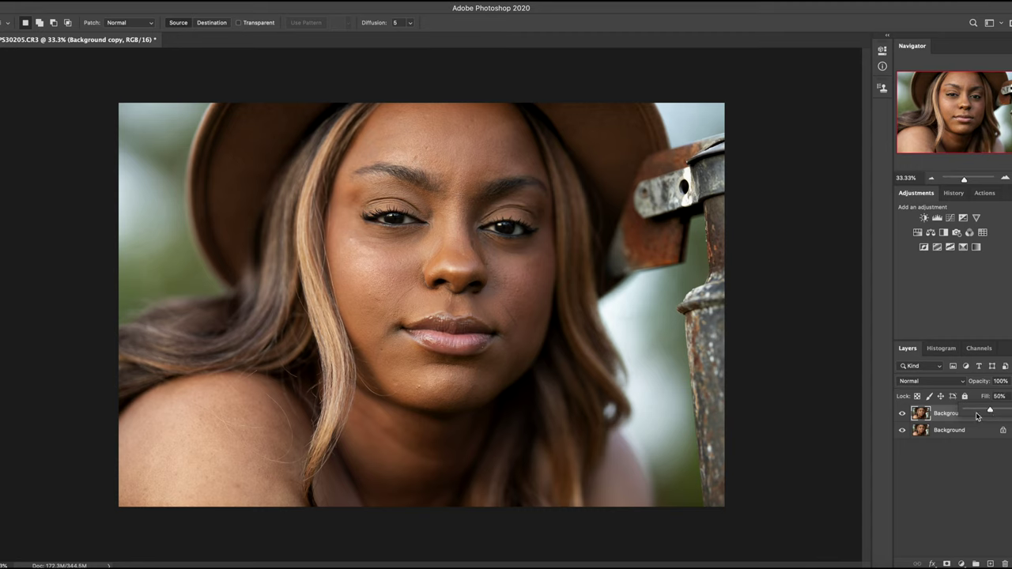
pyautogui.click(902, 413)
pyautogui.click(903, 413)
pyautogui.click(902, 415)
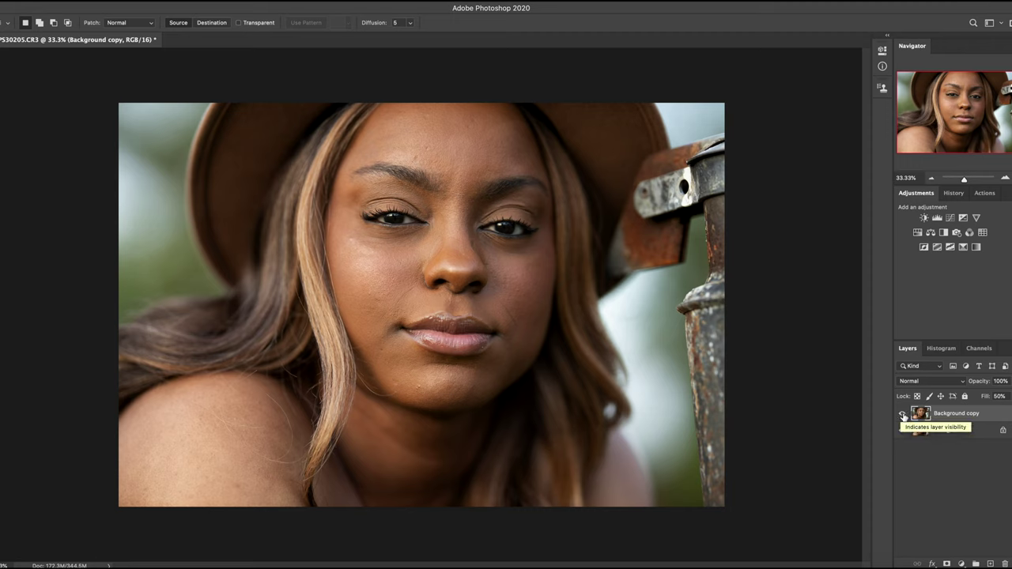
pyautogui.click(903, 414)
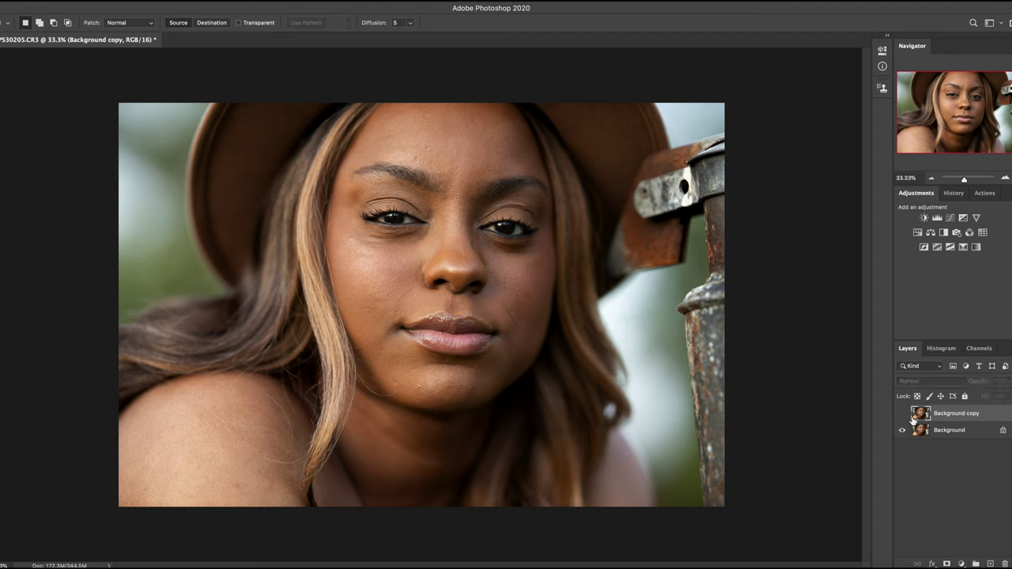
pyautogui.click(903, 414)
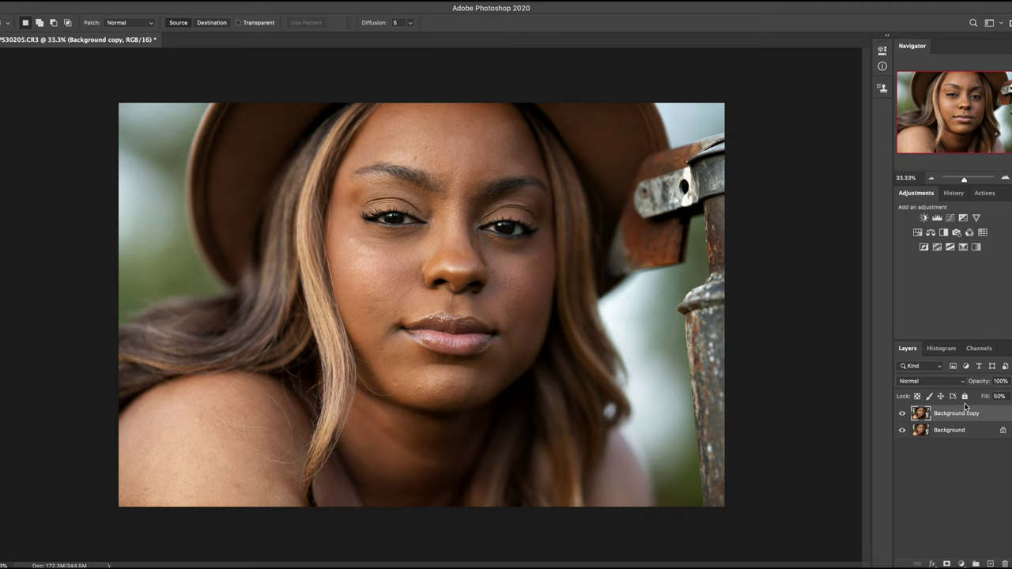
# Step: Settle the copy layer's Fill at 34% after trying 85%, and save as TIFF
pyautogui.click(1009, 396)
pyautogui.moveTo(991, 412); pyautogui.dragTo(1008, 411)
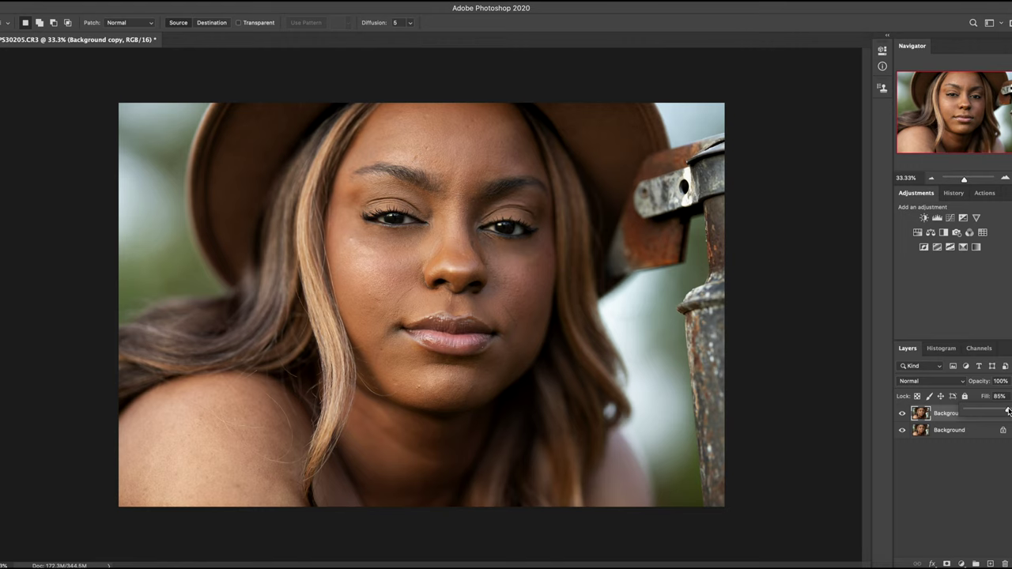
pyautogui.moveTo(1009, 410); pyautogui.dragTo(980, 410)
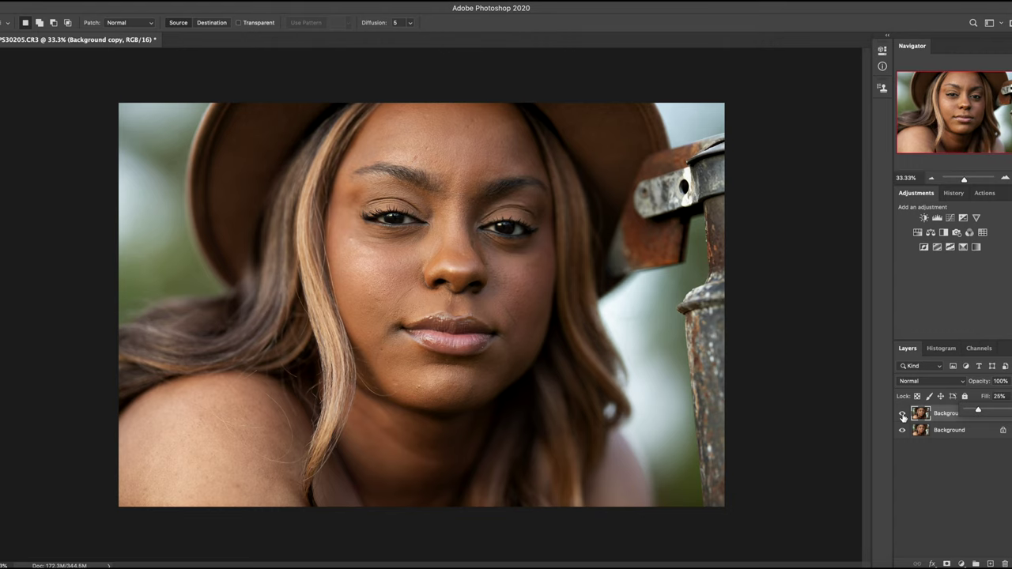
pyautogui.moveTo(979, 411); pyautogui.dragTo(984, 412)
pyautogui.hotkey('ctrl', 's')
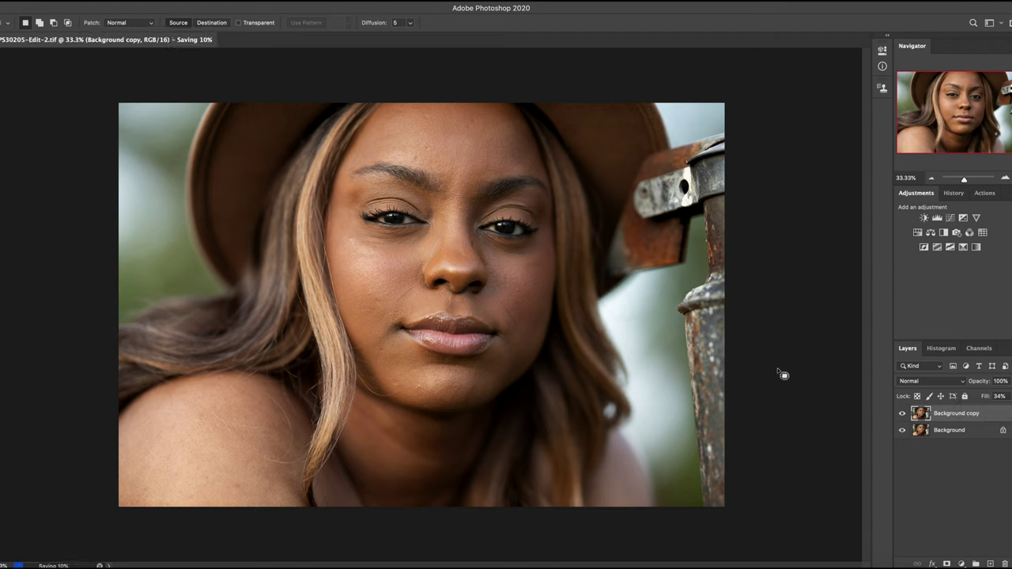